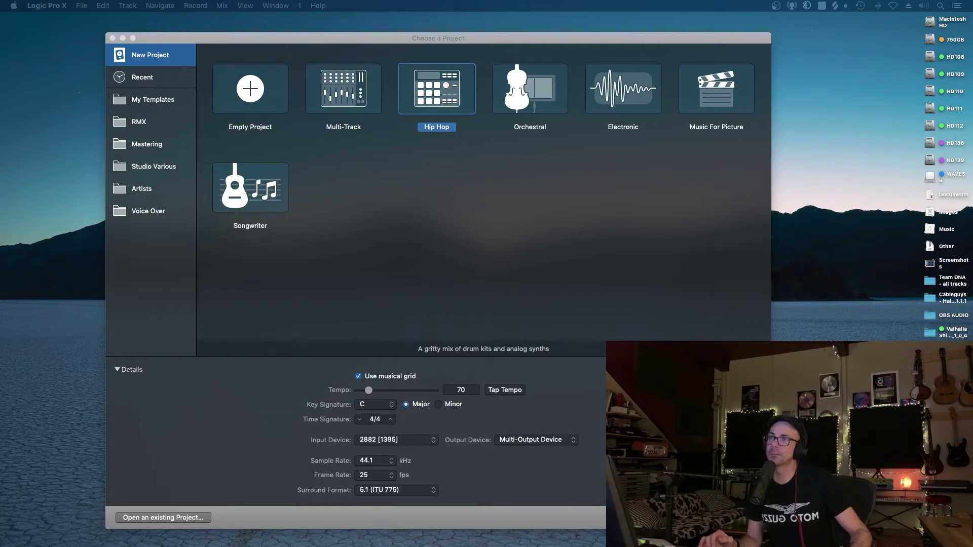
Open the Hip Hop template, zoom the arrangement out to bar 14, and check the Screenset menu
key(Return)
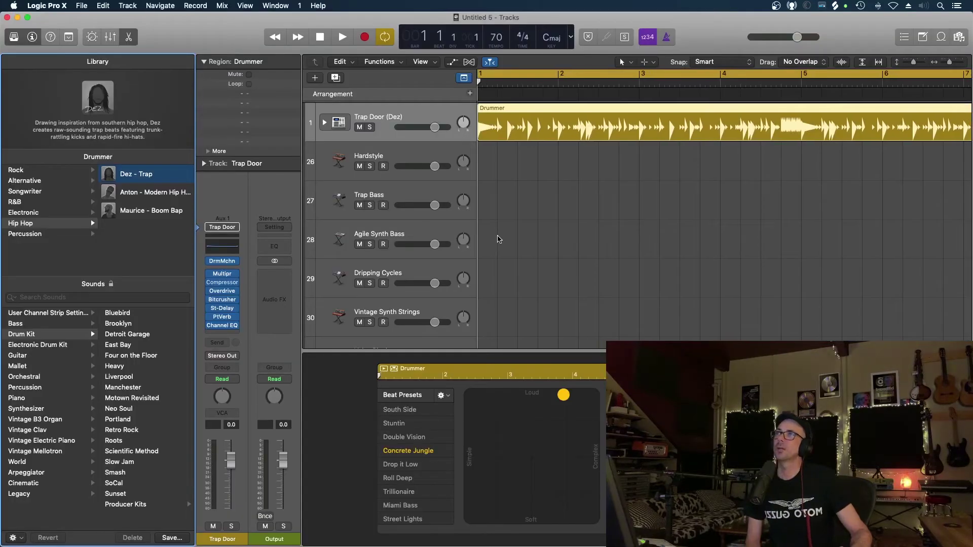
scroll(557, 238, down, 5)
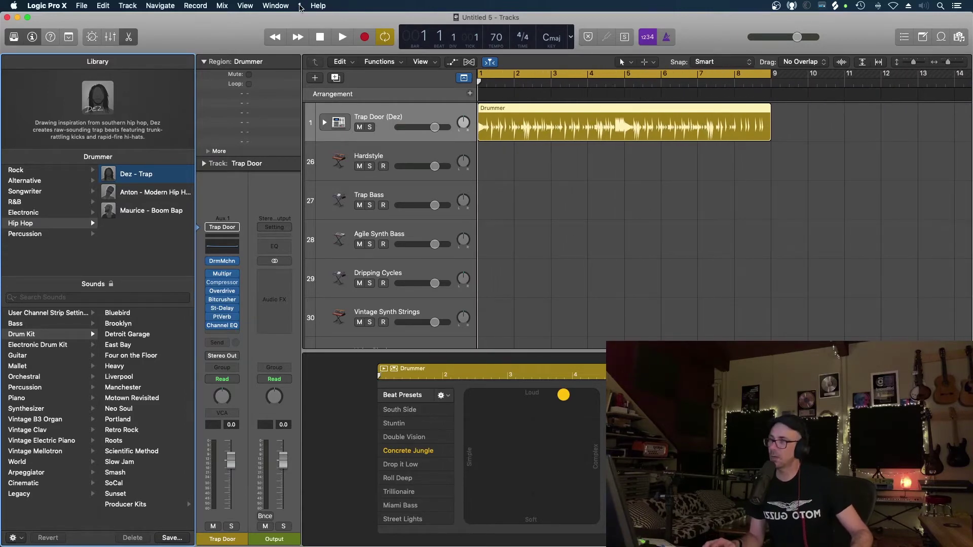
click(300, 6)
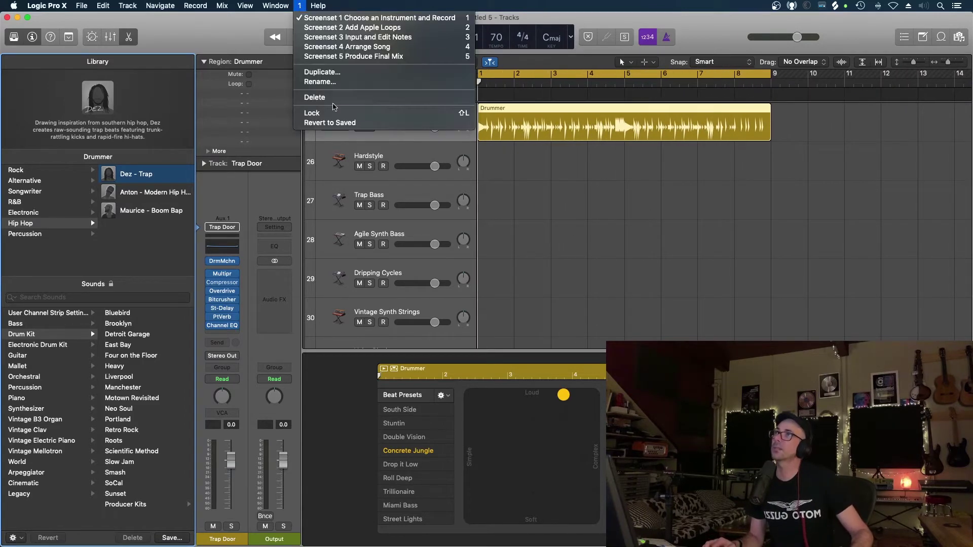
click(342, 4)
click(320, 5)
mouse_move(300, 7)
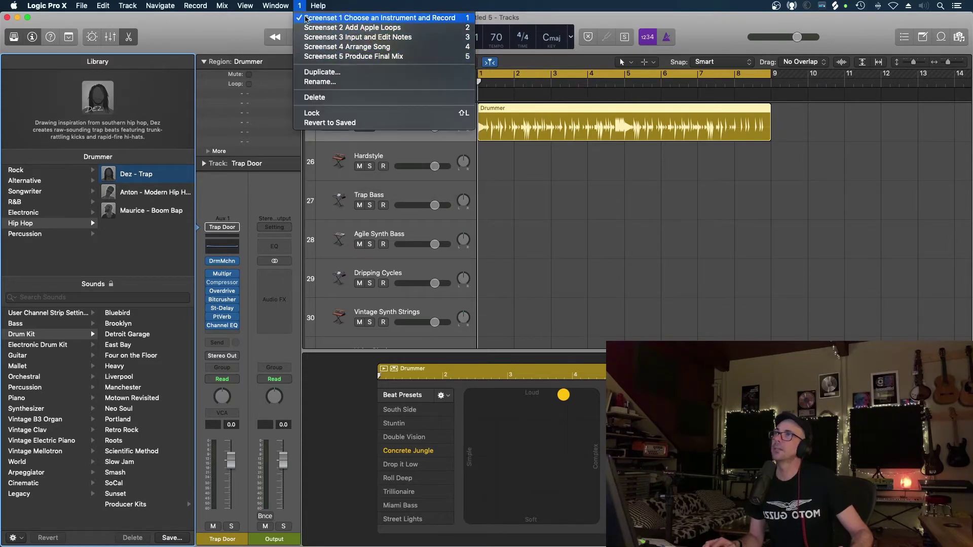
click(589, 260)
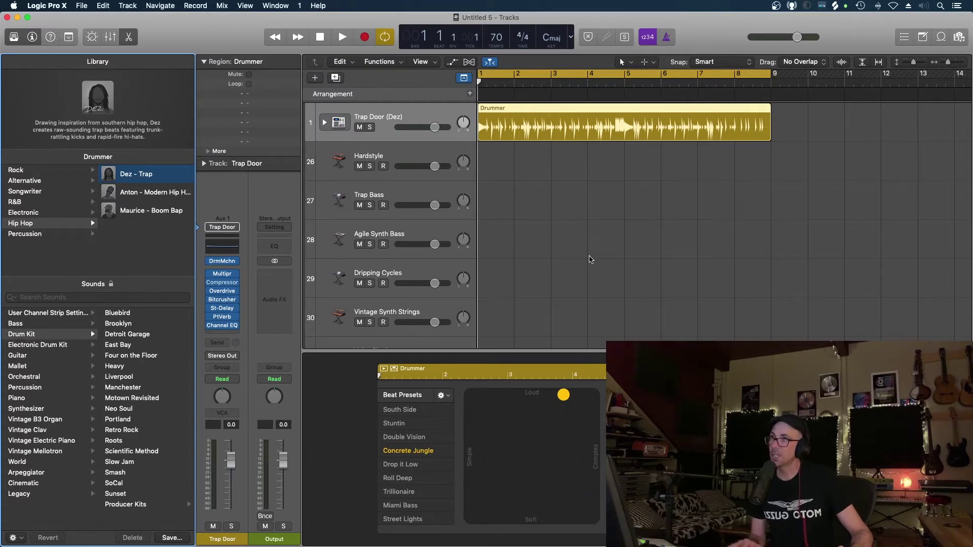
Shrink the track rows and hide the Library and Drummer editor, keeping the Inspector visible
key(super+Up)
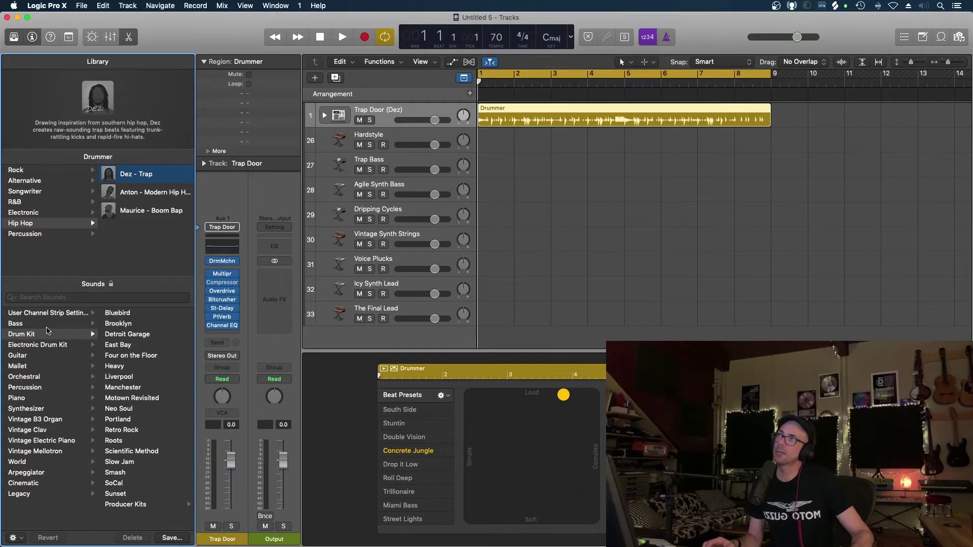
click(16, 40)
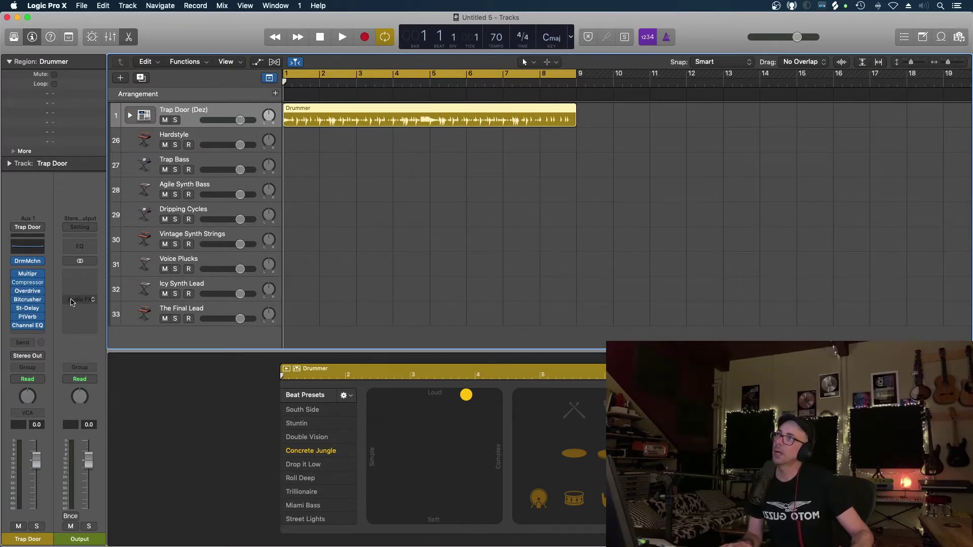
key(i)
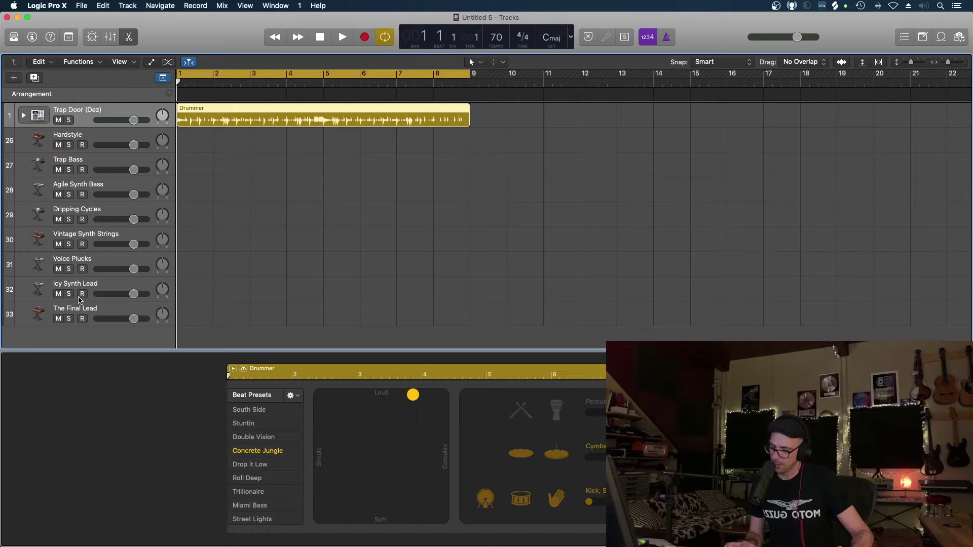
key(i)
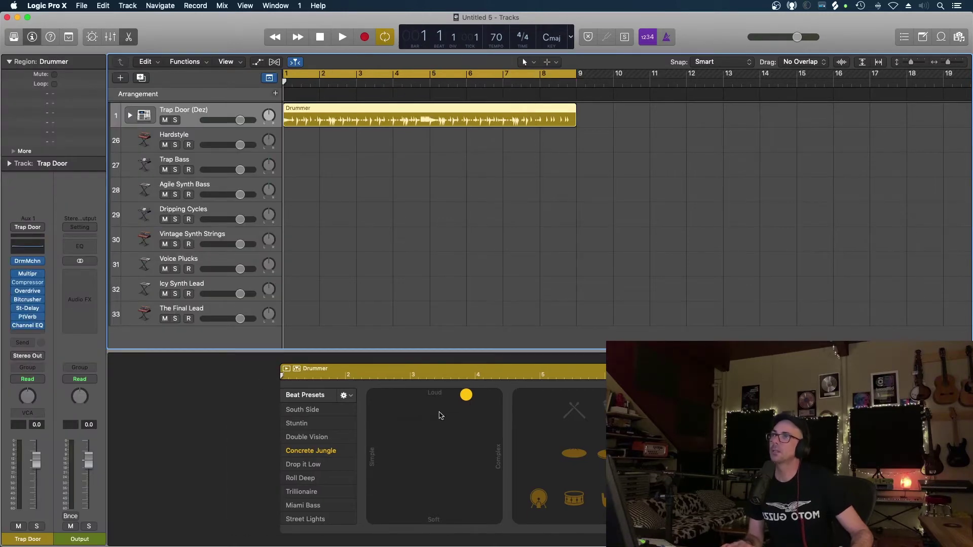
key(e)
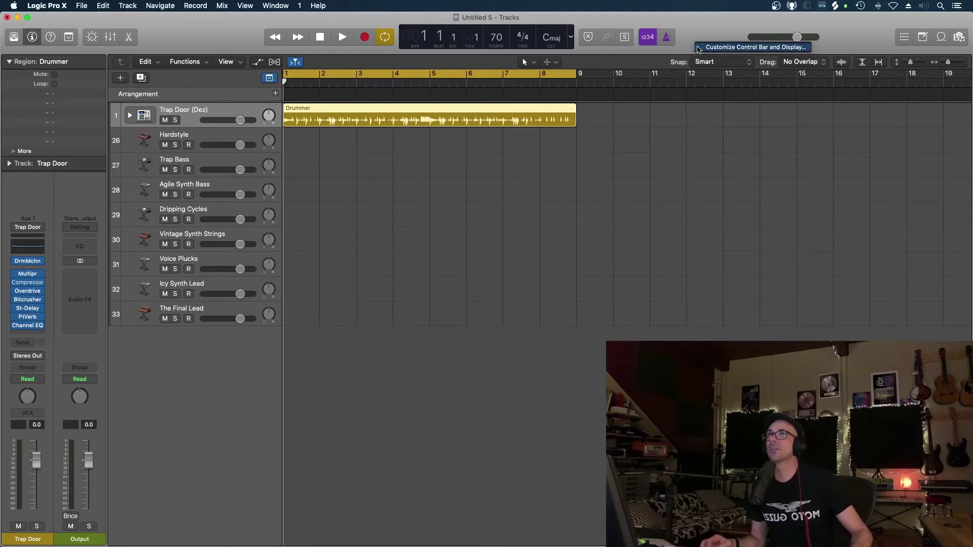
Set the control bar display to Custom with Software Monitoring added, then shrink track rows further
right_click(694, 45)
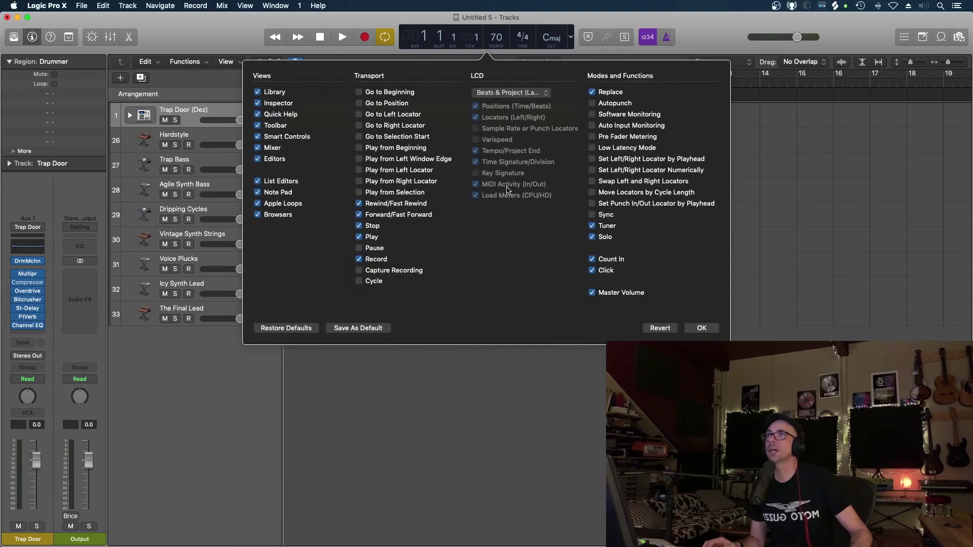
click(486, 93)
click(489, 138)
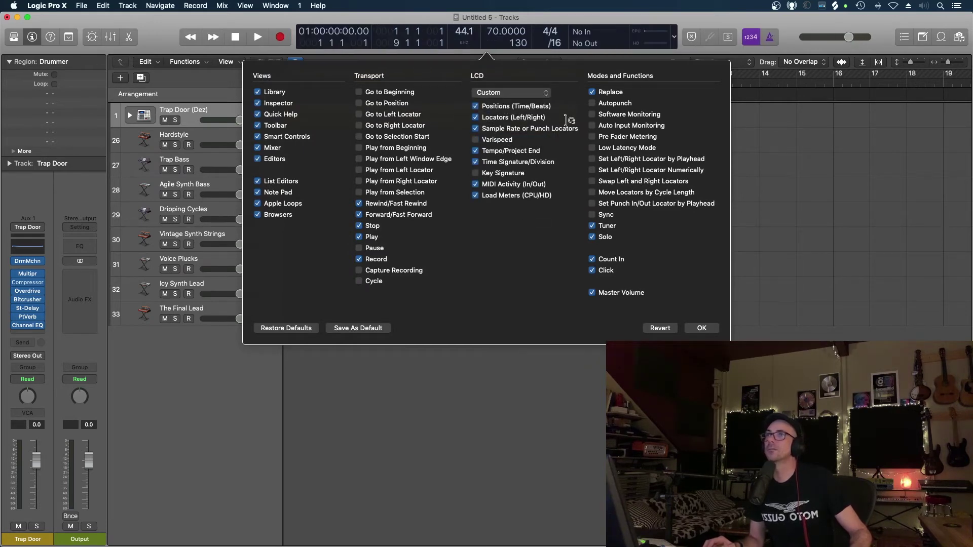
click(592, 114)
click(701, 328)
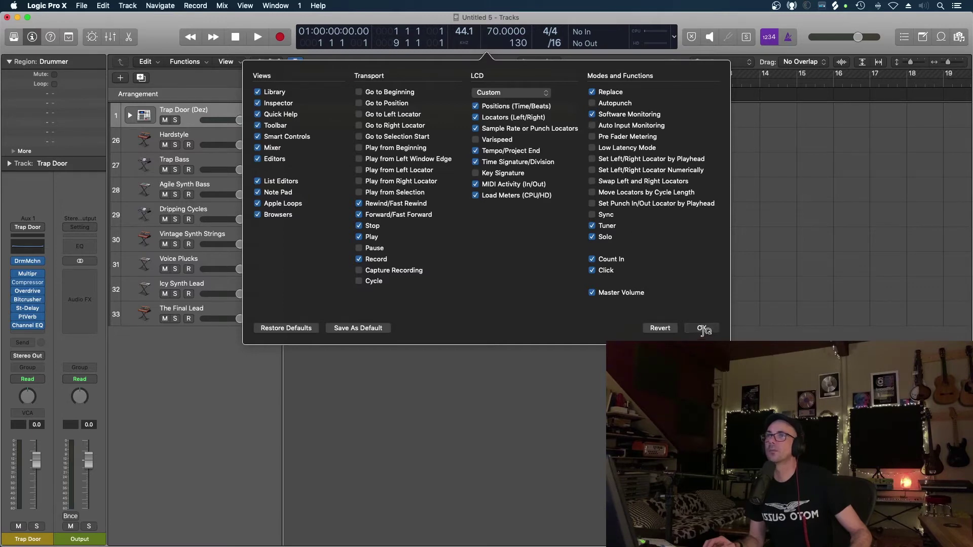
key(super+Up)
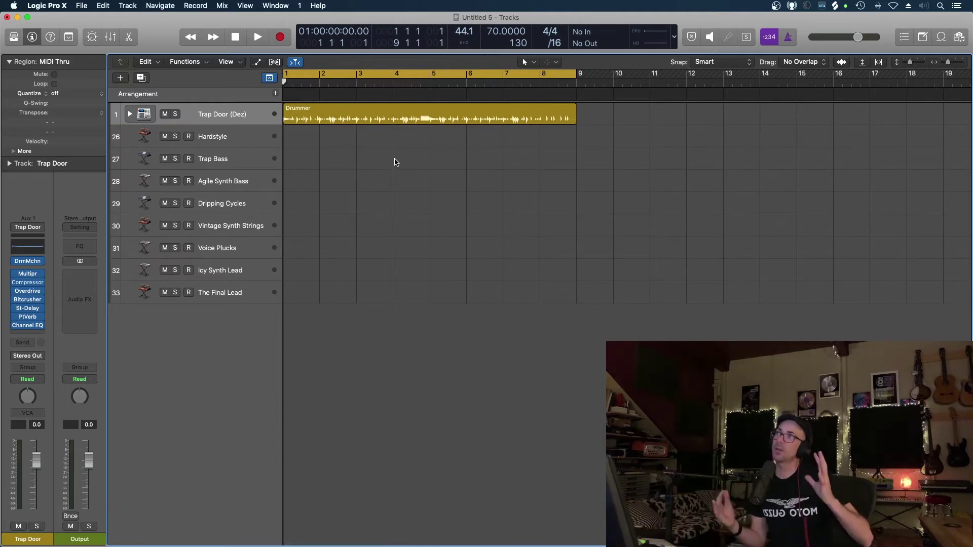
Lock Screenset 1 from the Screenset menu, then compare it with Screenset 5's mixer and return
click(300, 6)
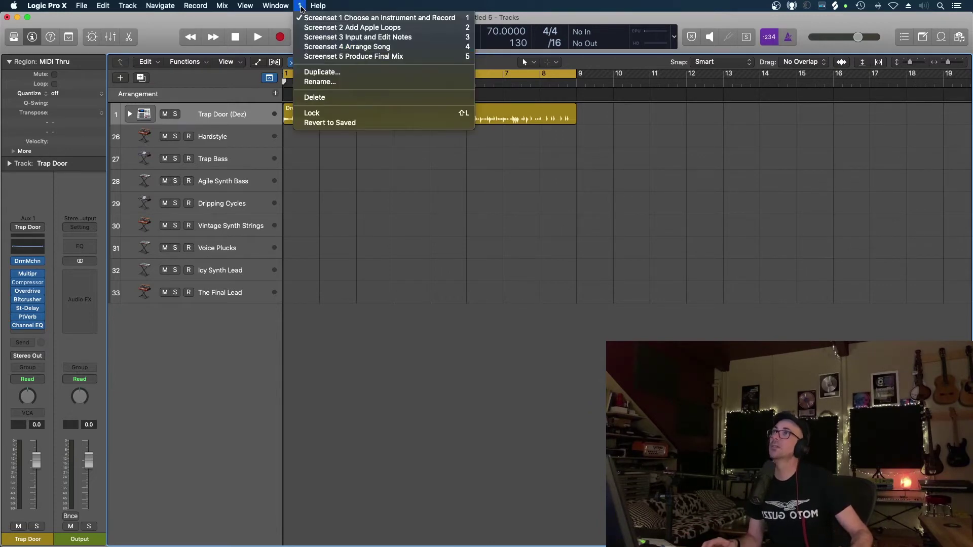
click(361, 201)
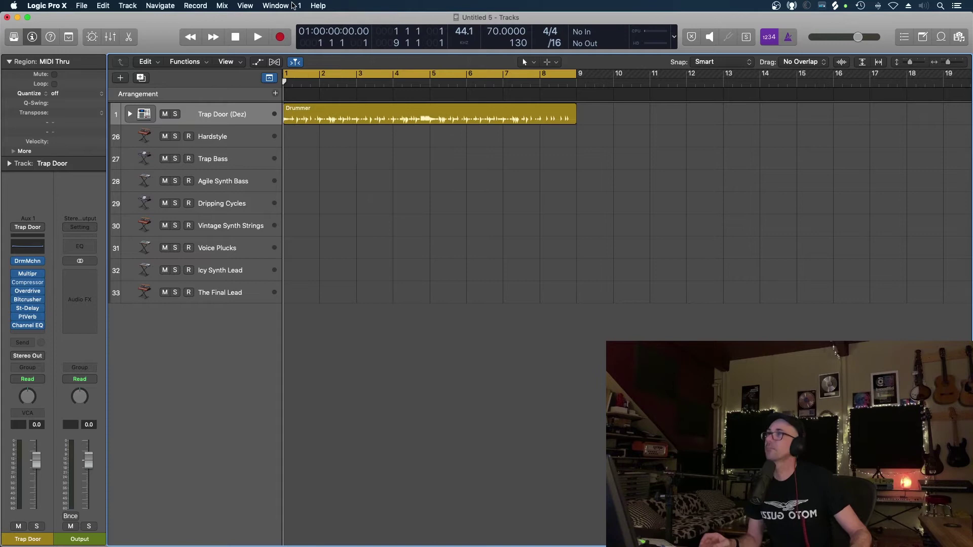
click(301, 6)
click(301, 6)
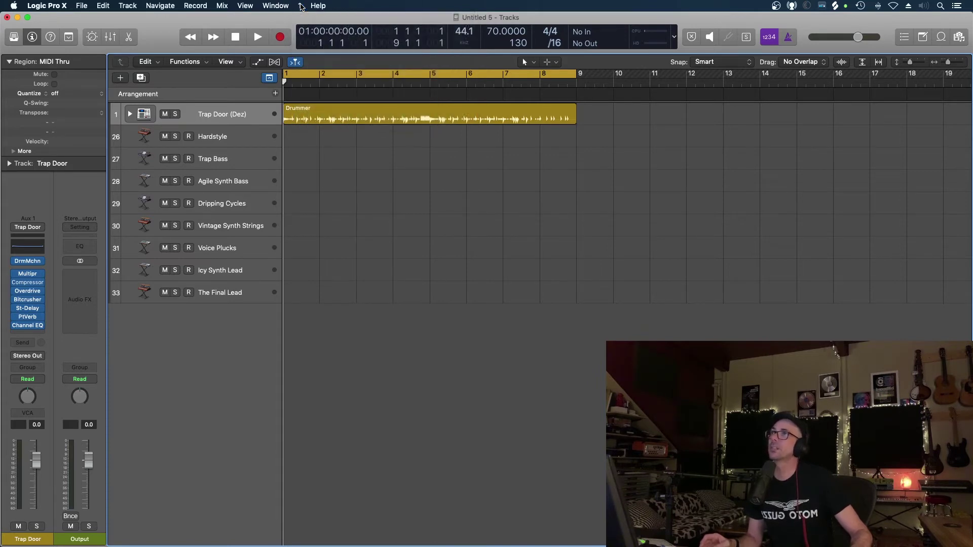
click(301, 6)
mouse_move(275, 6)
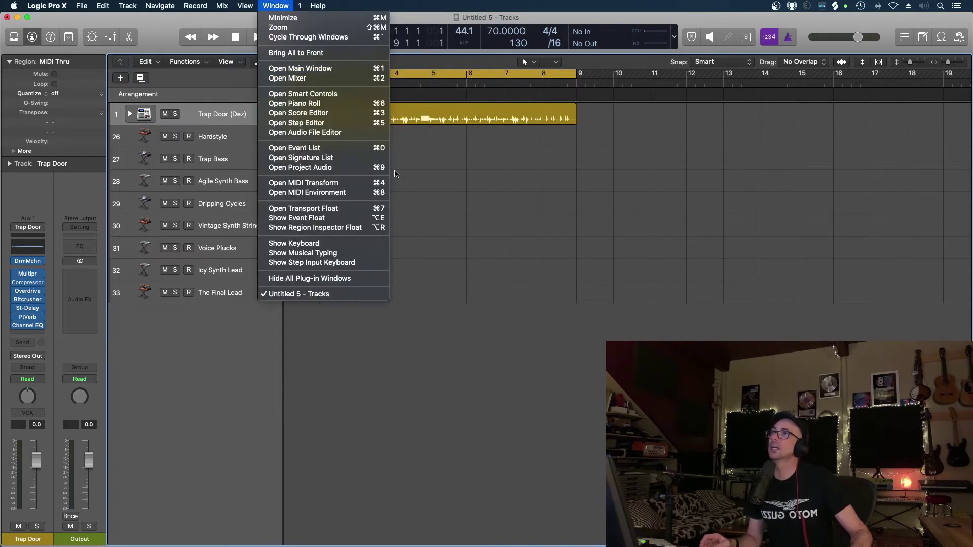
click(477, 200)
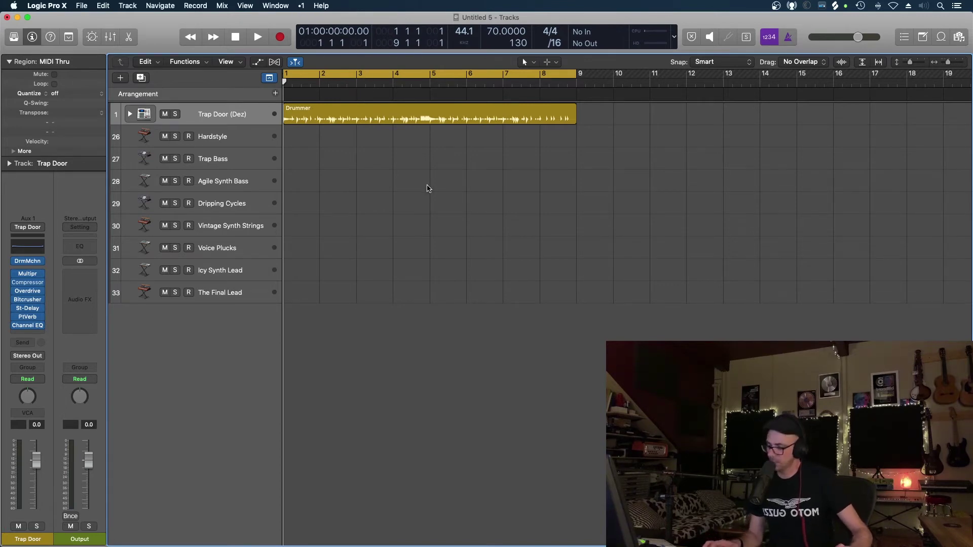
key(5)
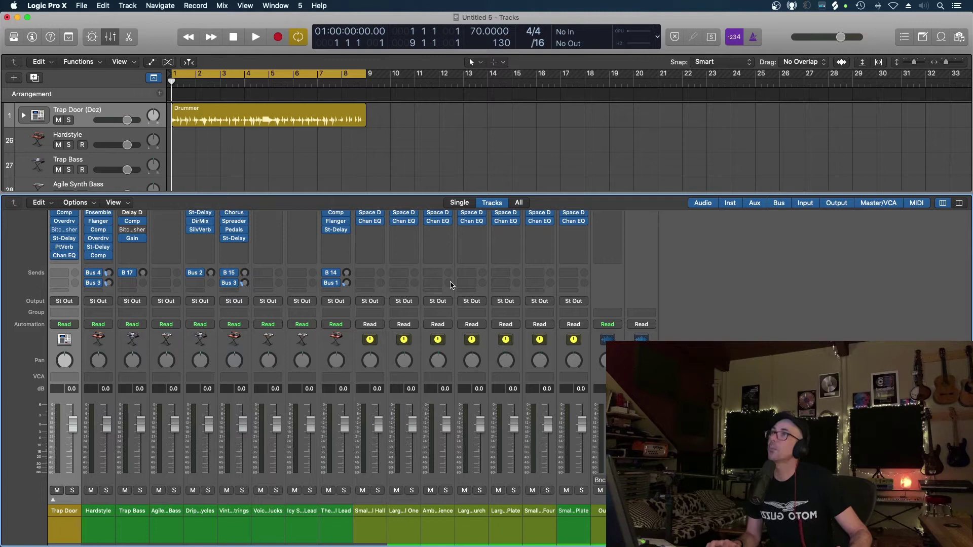
key(1)
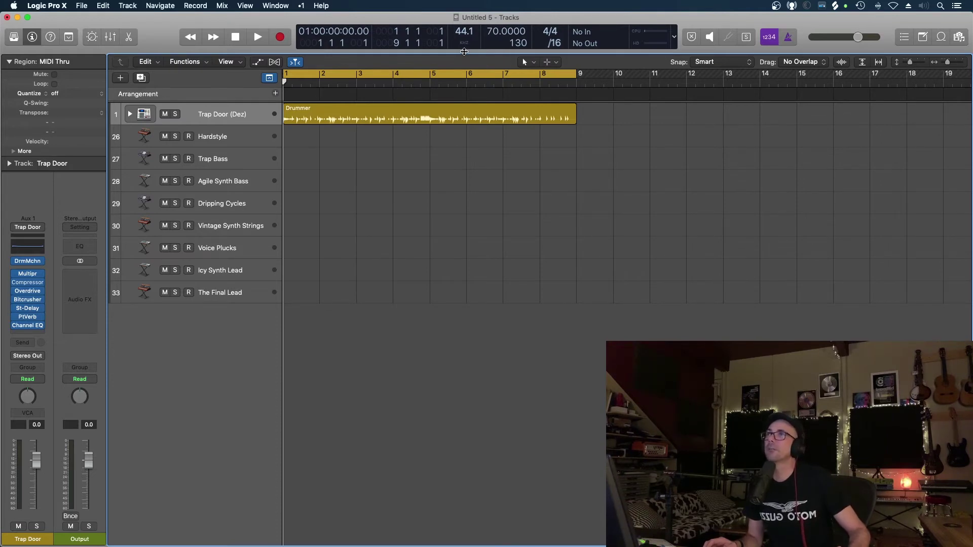
Collapse the control bar and place a floating Transport window near the bottom of the screen
drag(463, 51, 464, 23)
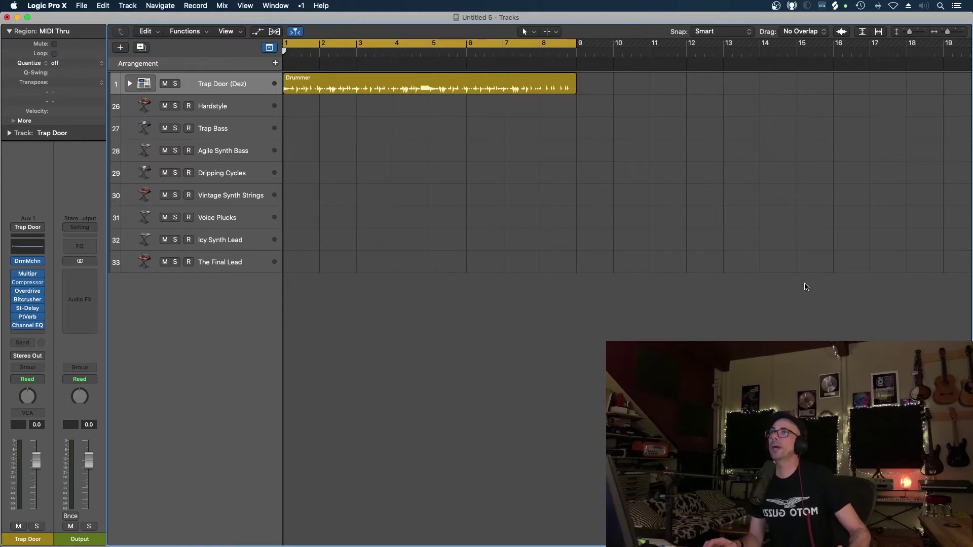
click(273, 6)
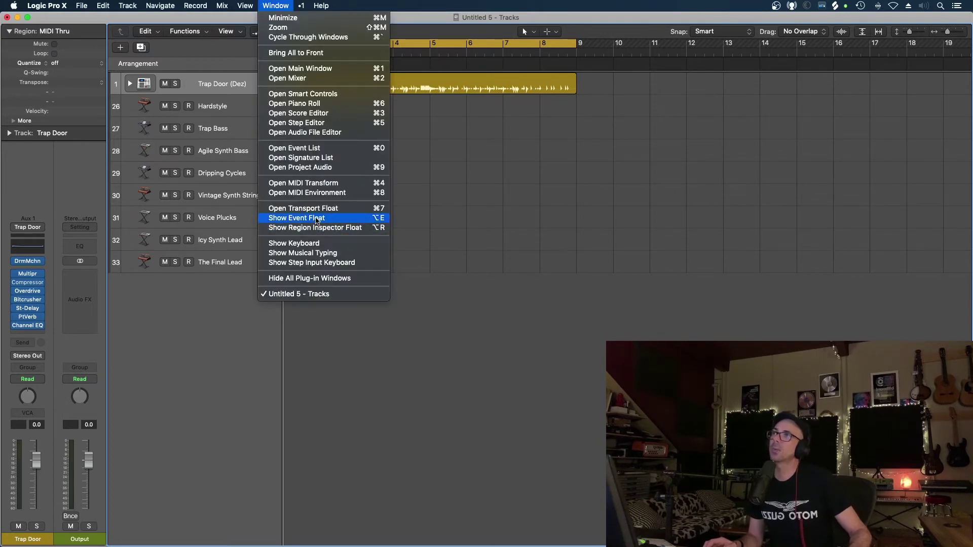
click(313, 208)
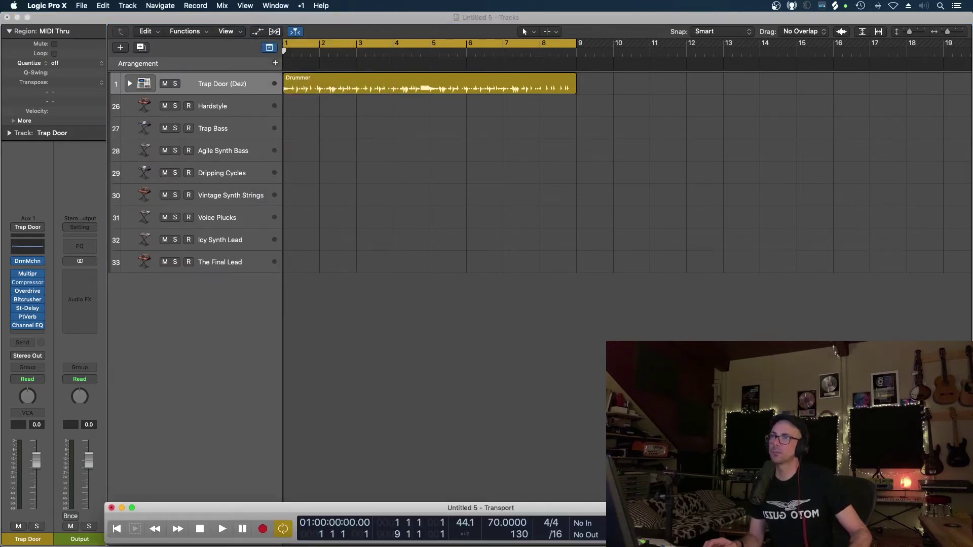
drag(631, 507, 681, 490)
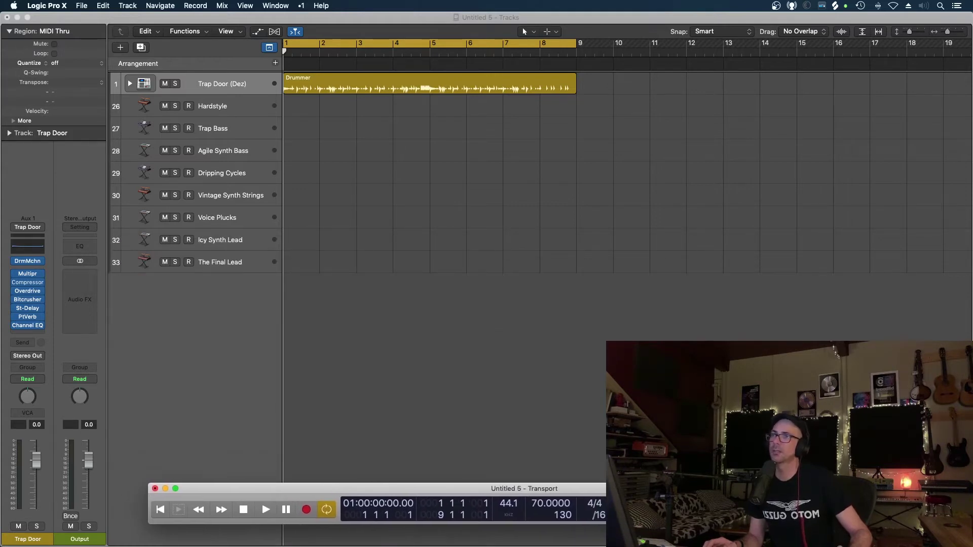
click(302, 6)
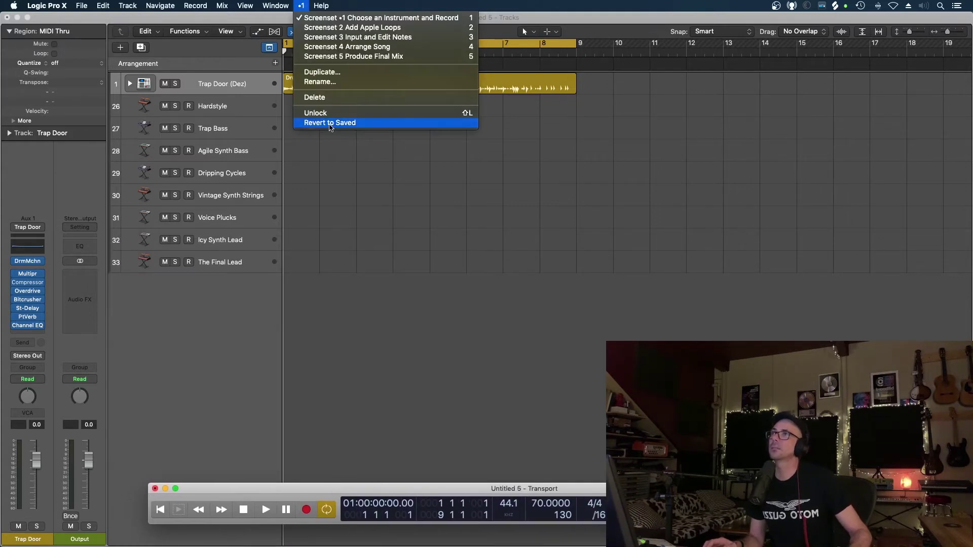
click(329, 114)
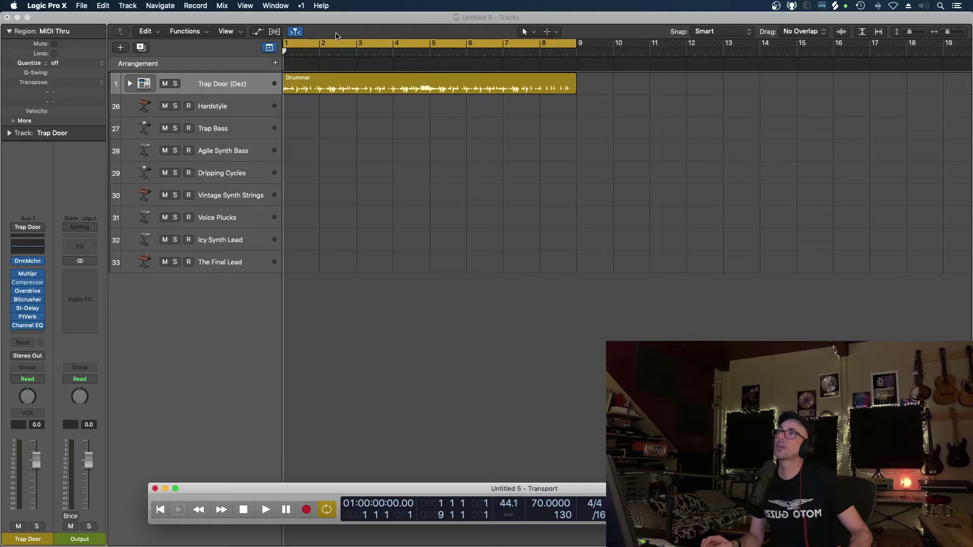
click(425, 183)
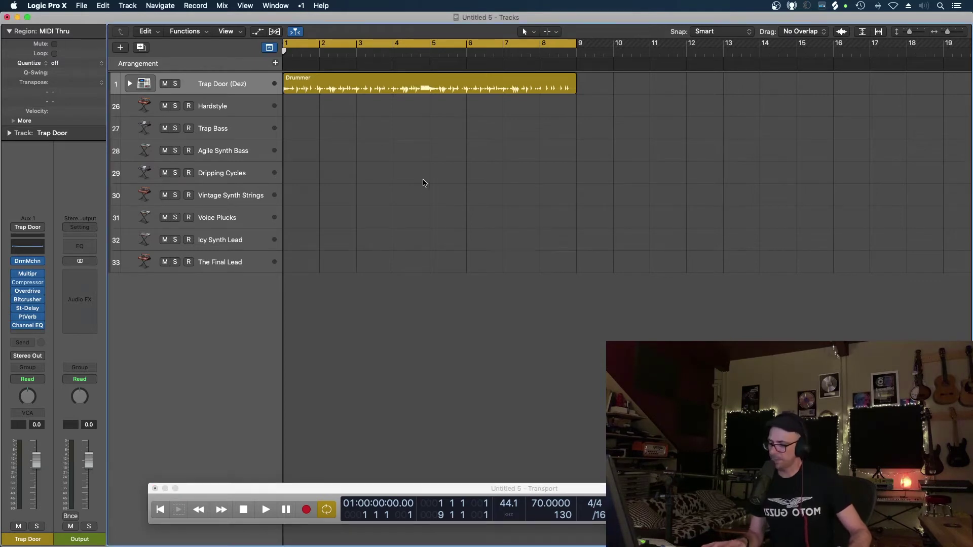
key(5)
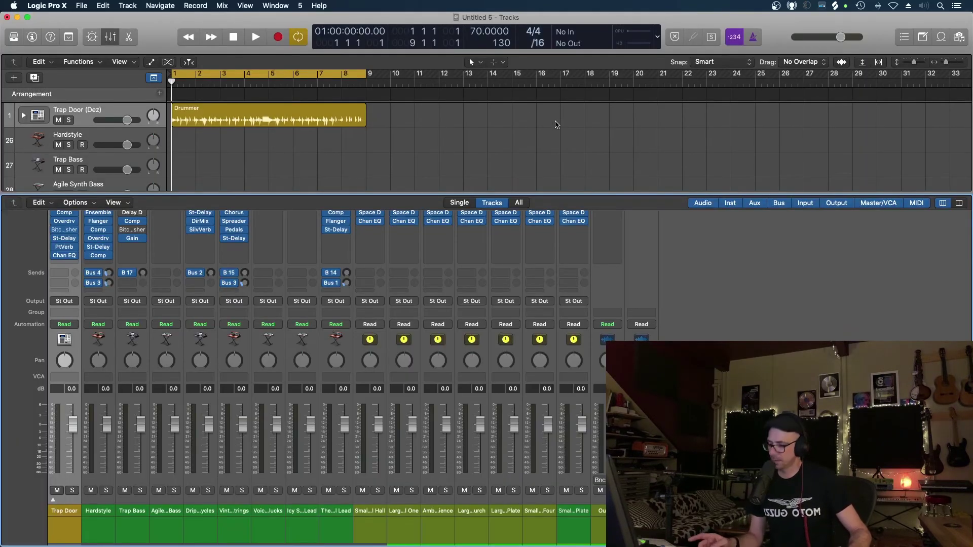
key(1)
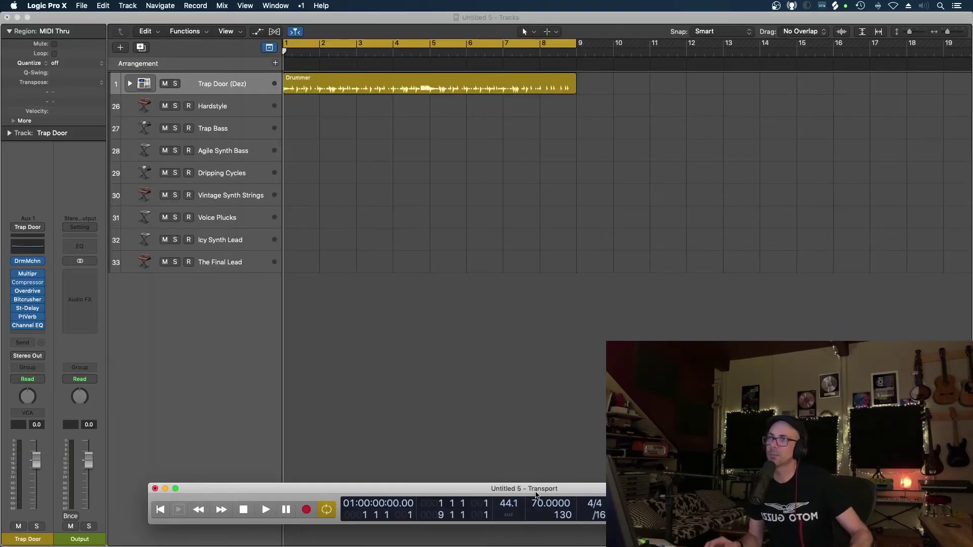
drag(539, 489, 539, 488)
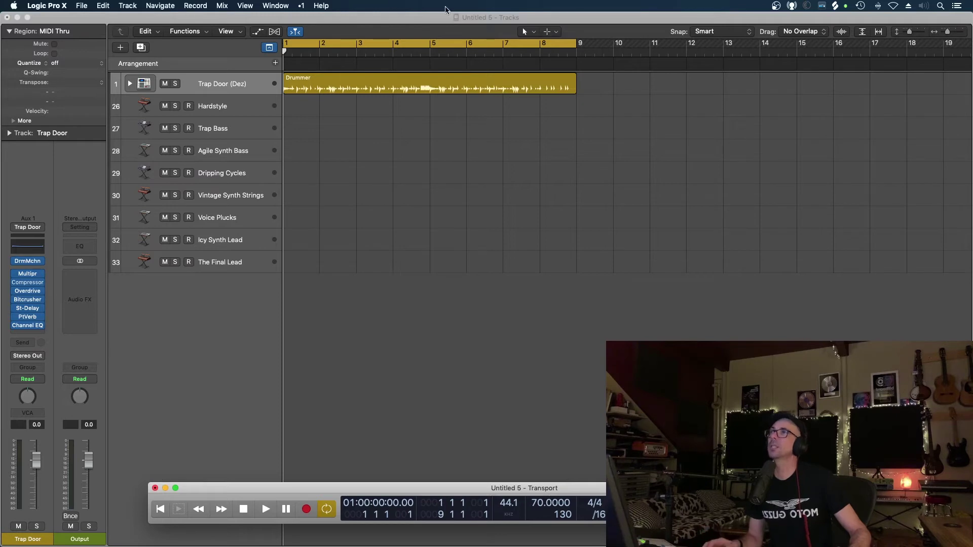
click(282, 6)
Float the Tempo List in the upper-right corner and close the Transport float
click(315, 109)
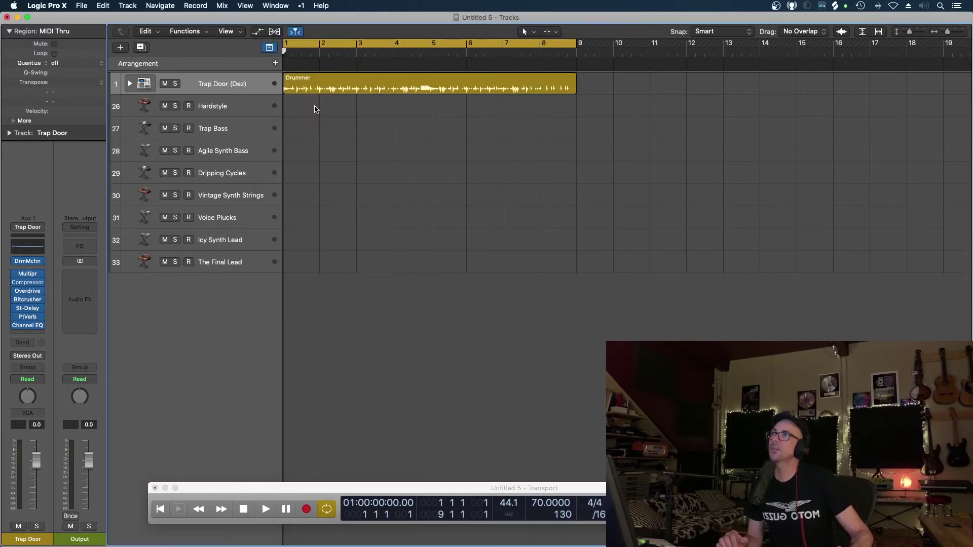
click(103, 6)
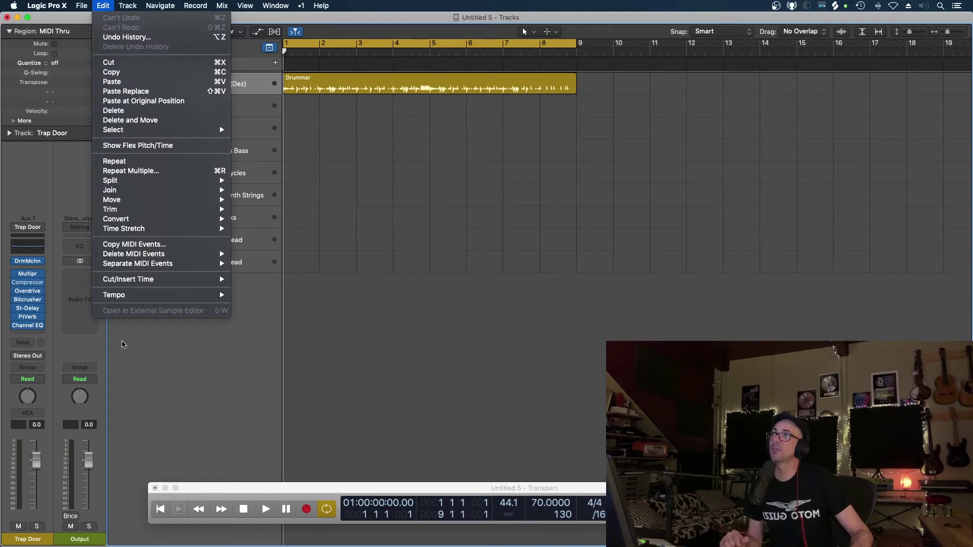
mouse_move(128, 296)
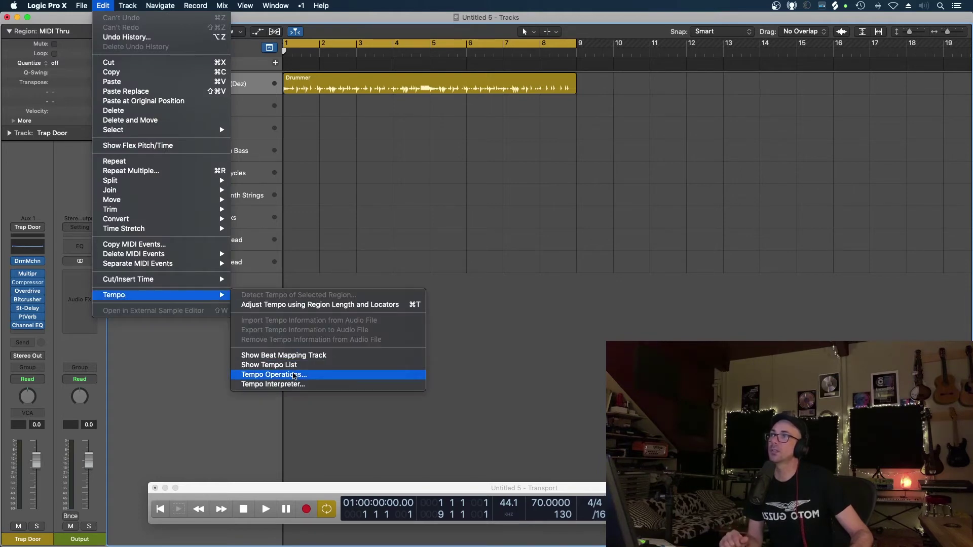
click(286, 369)
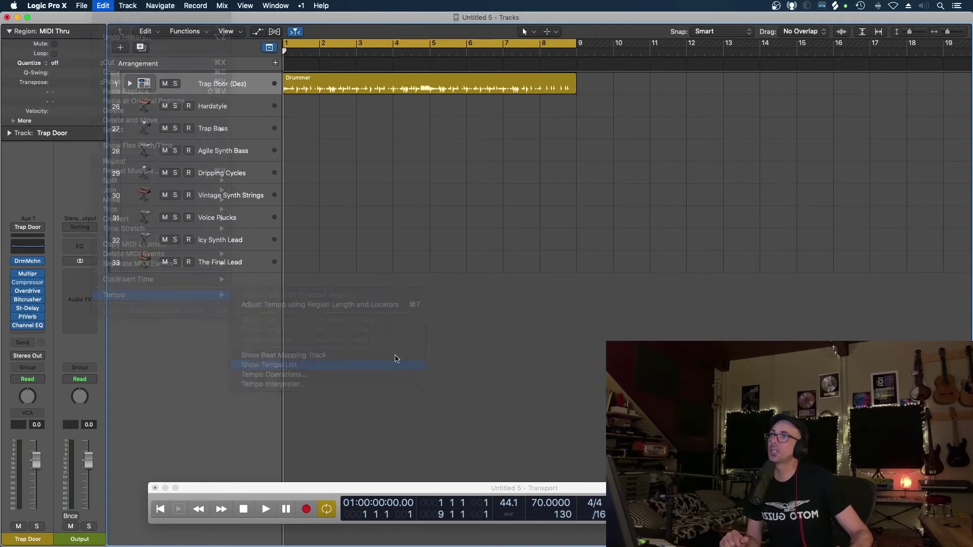
drag(137, 26, 638, 128)
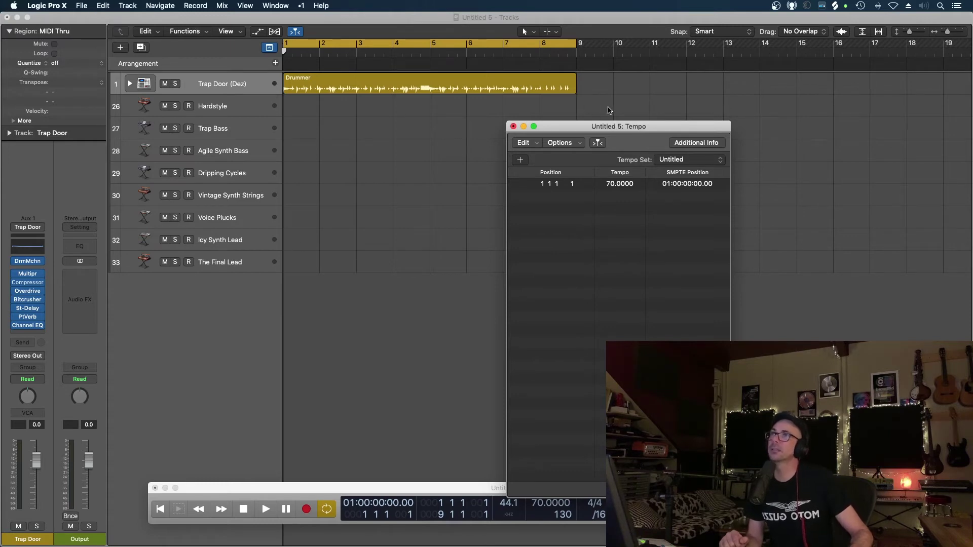
drag(573, 127, 787, 85)
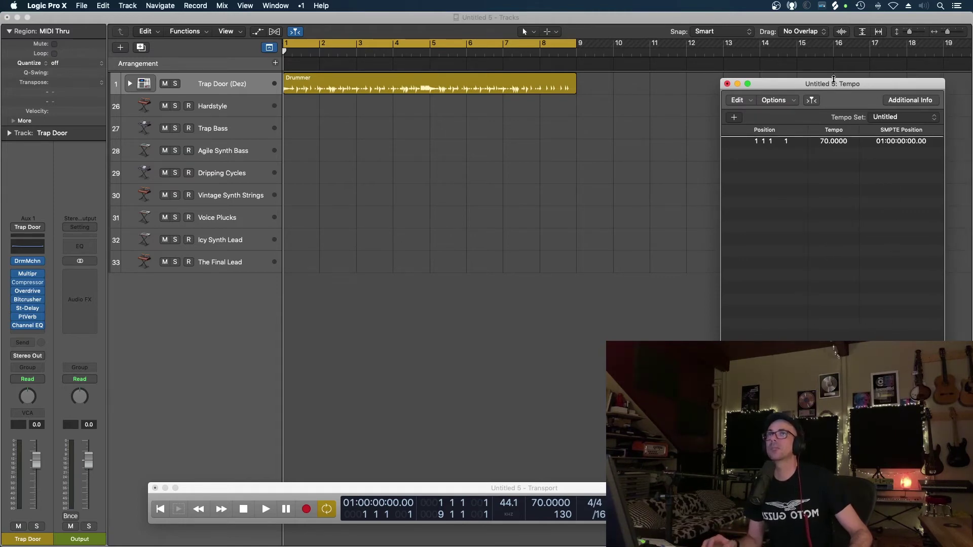
drag(834, 80, 856, 66)
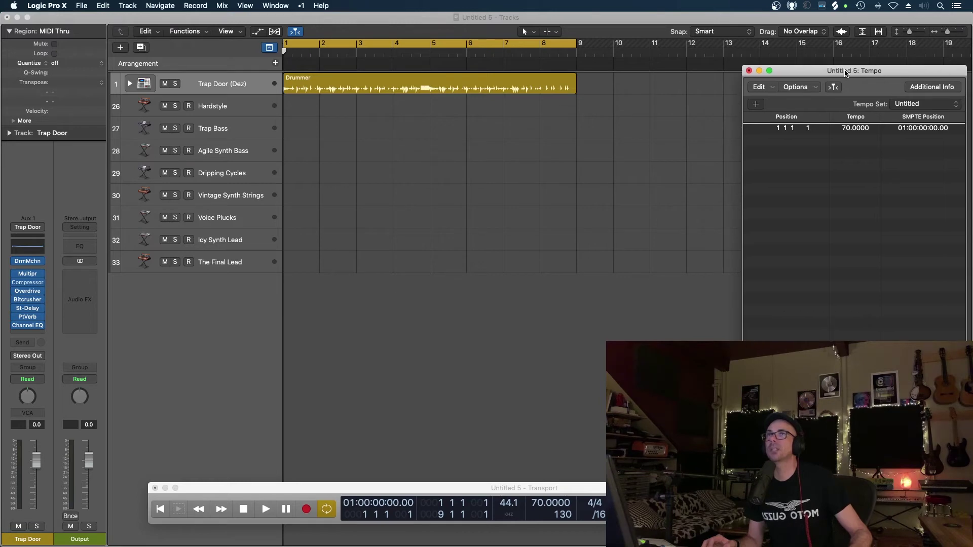
click(155, 488)
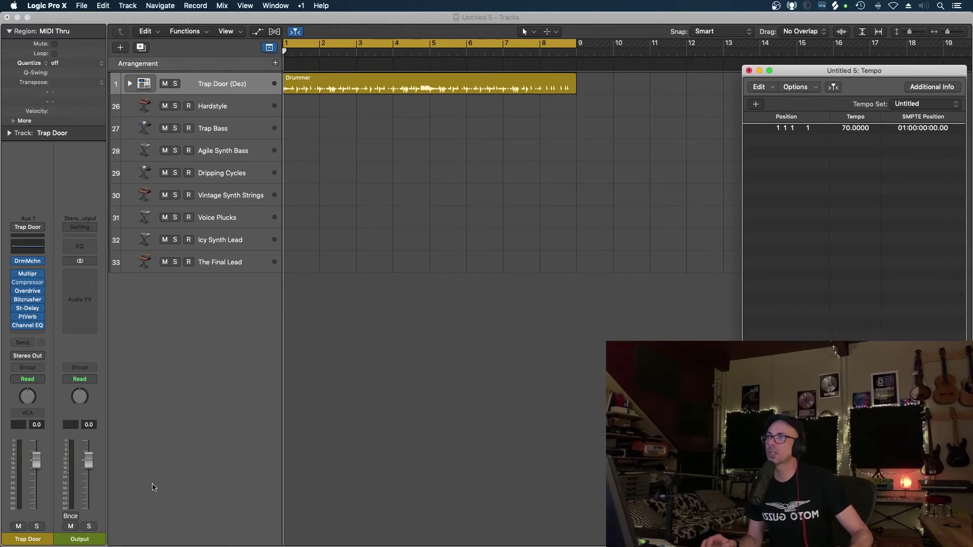
Show the control bar above the tracks and move the Tempo list down below it
click(455, 23)
key(ctrl+alt+super+t)
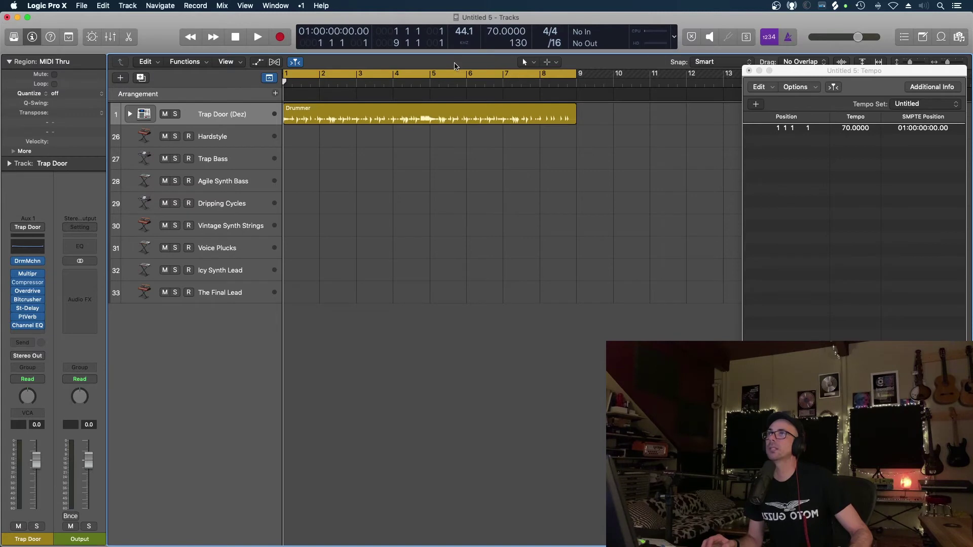
drag(809, 71, 800, 153)
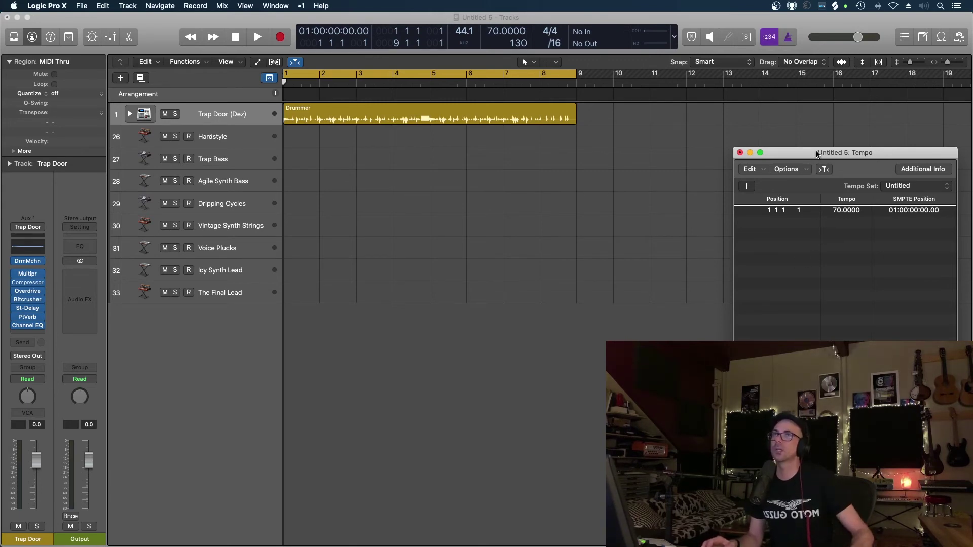
Re-lock Screenset 1 with this layout and confirm it survives switching to Screenset 3 and back
click(303, 6)
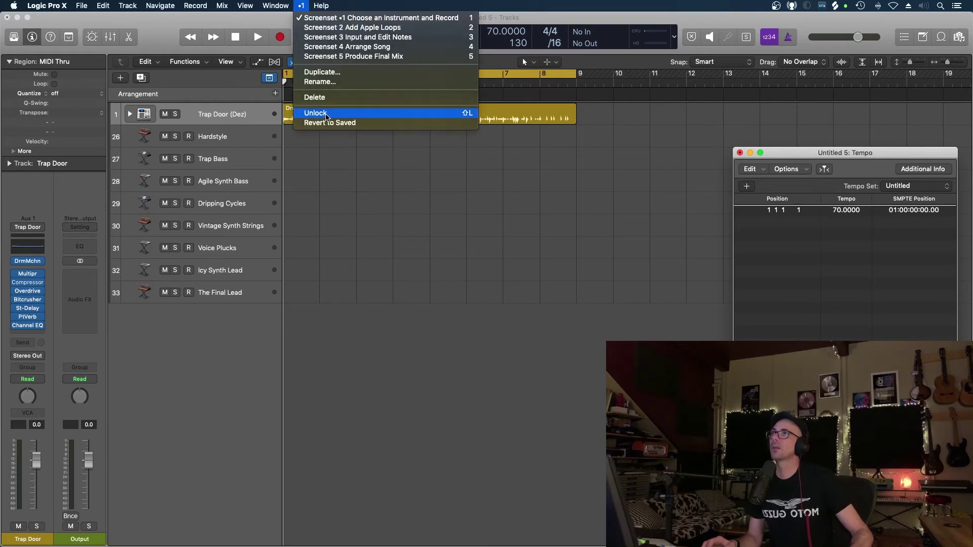
click(329, 112)
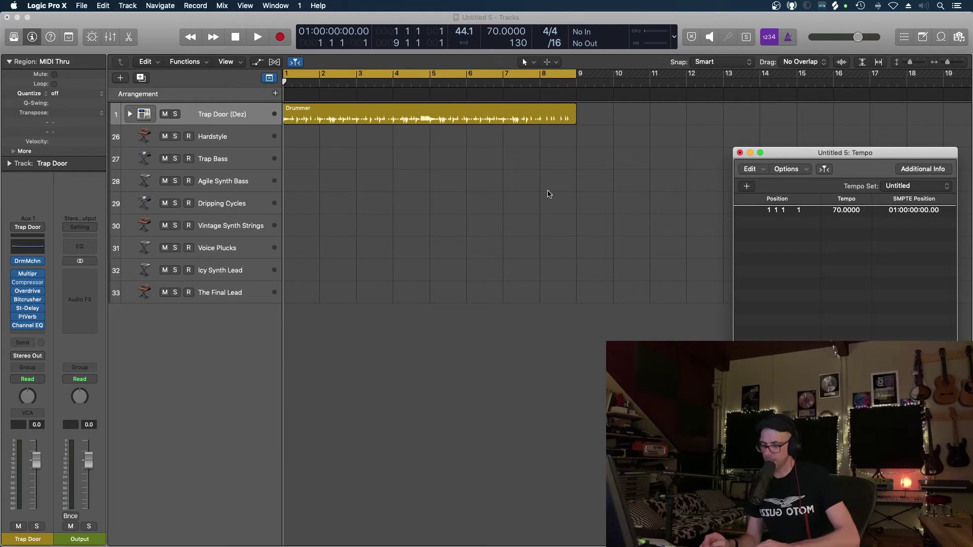
key(3)
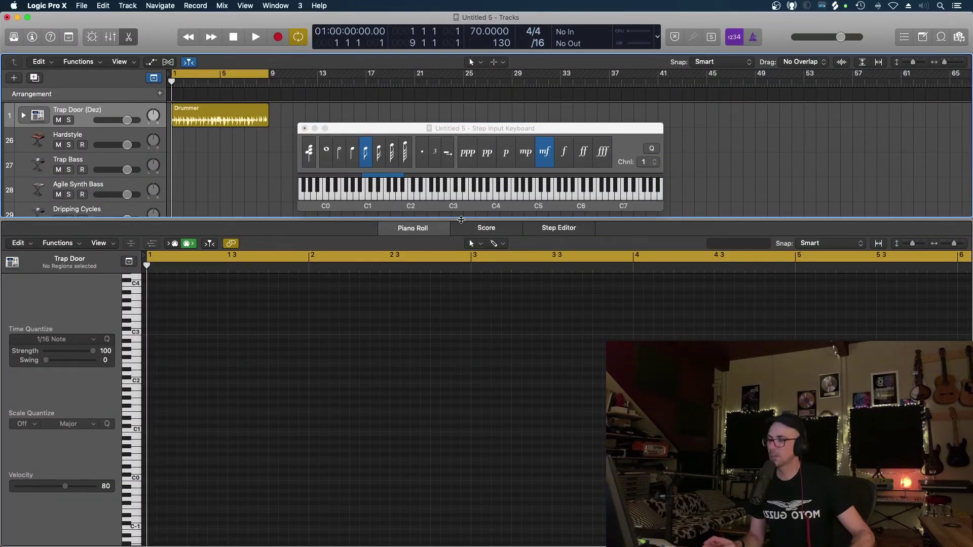
key(1)
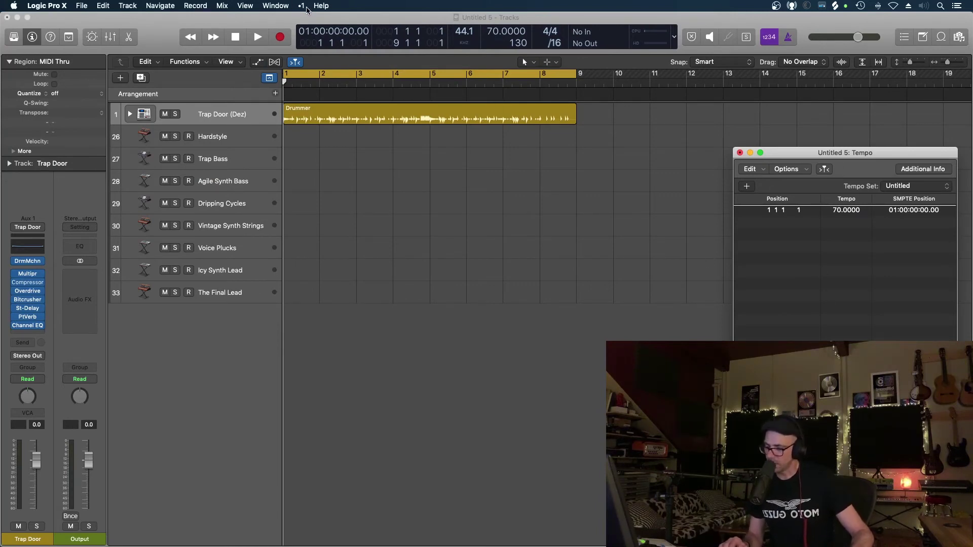
Recall Screenset 6 and stretch its Tracks window to fill the whole screen
click(306, 6)
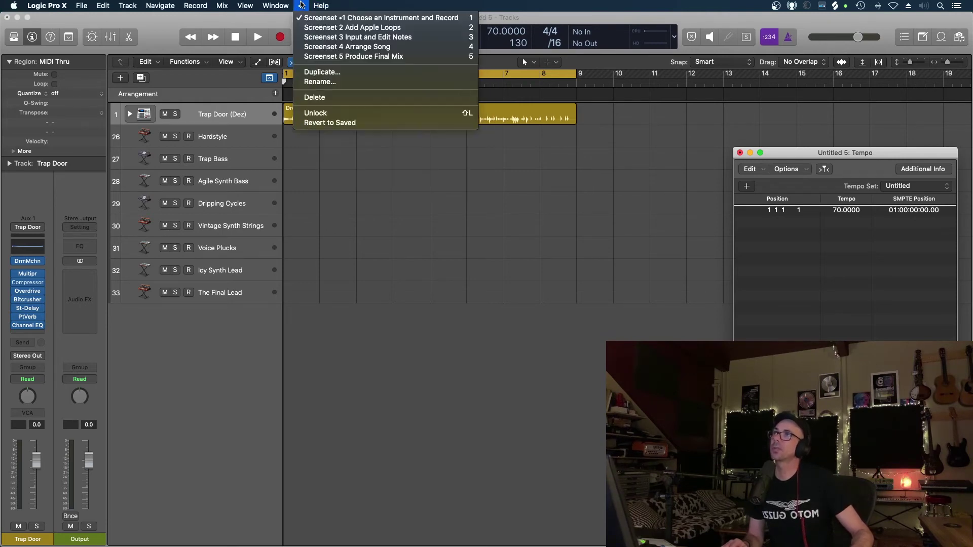
click(340, 199)
key(6)
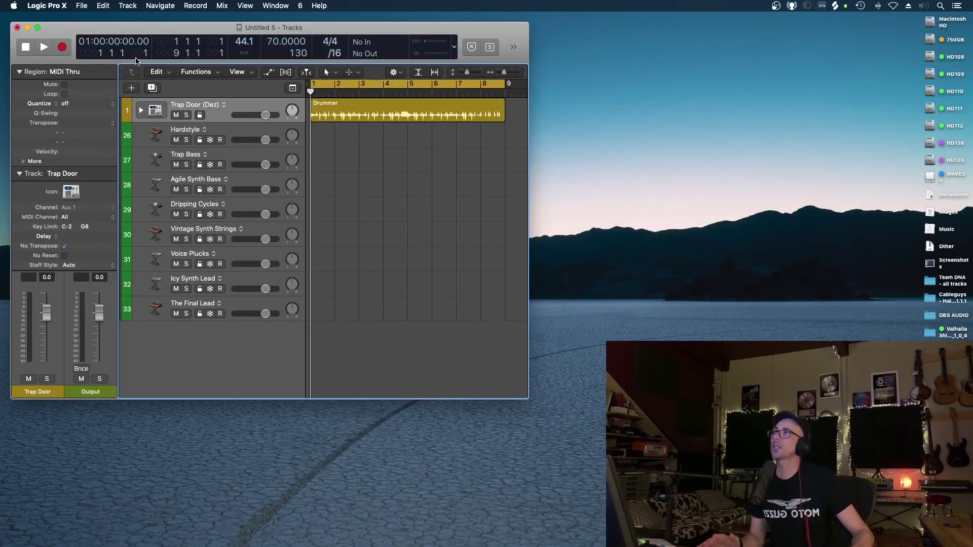
drag(524, 395, 947, 545)
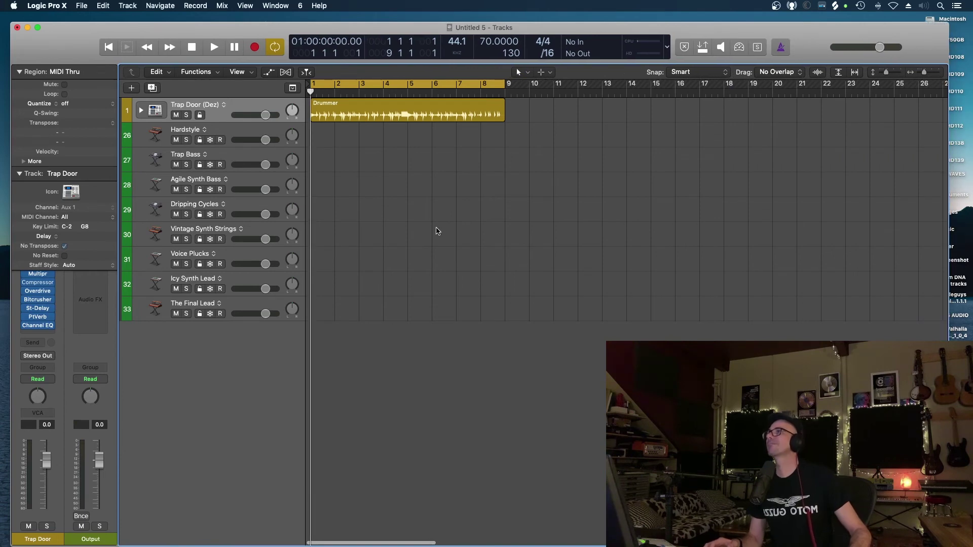
drag(271, 33, 261, 23)
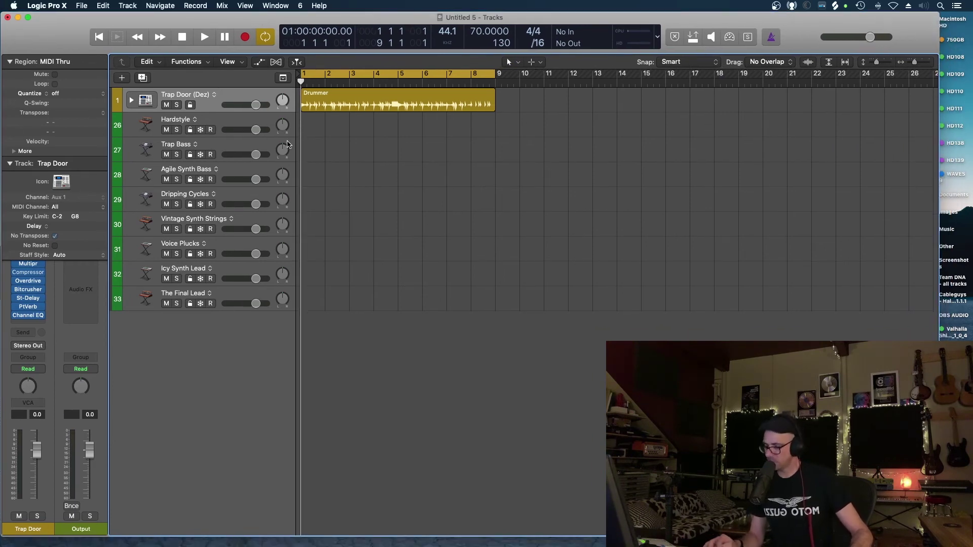
click(274, 4)
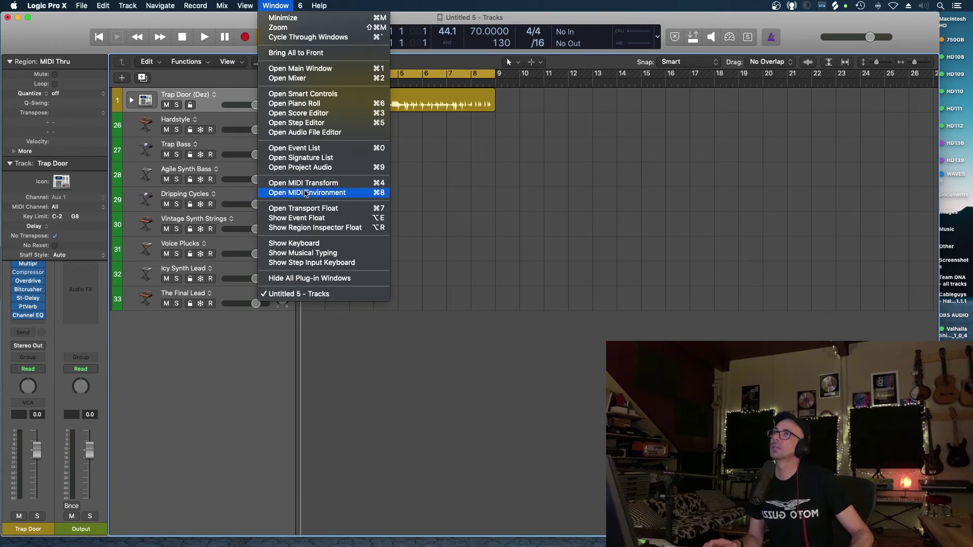
Replace the Tracks window with a full-screen Mixer using wide channel strips for full names
click(302, 79)
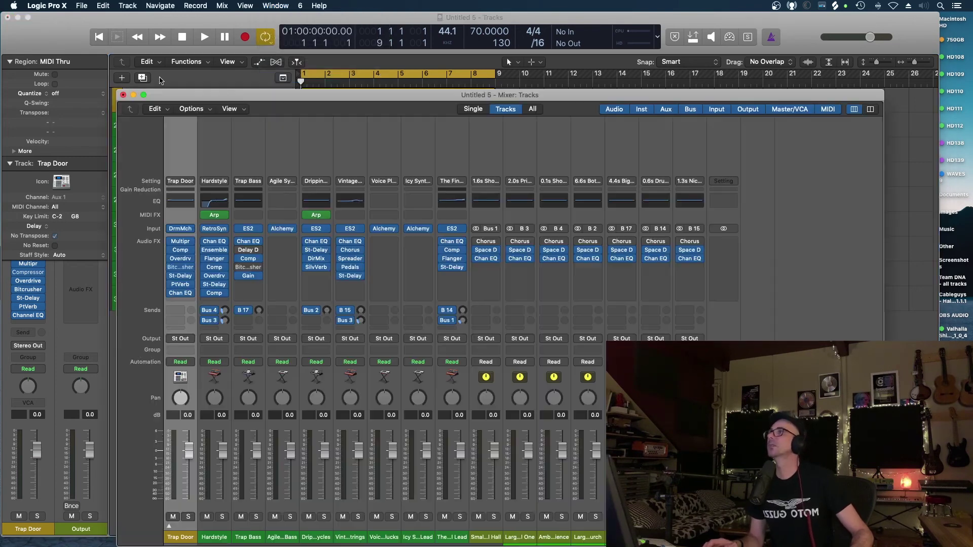
click(7, 17)
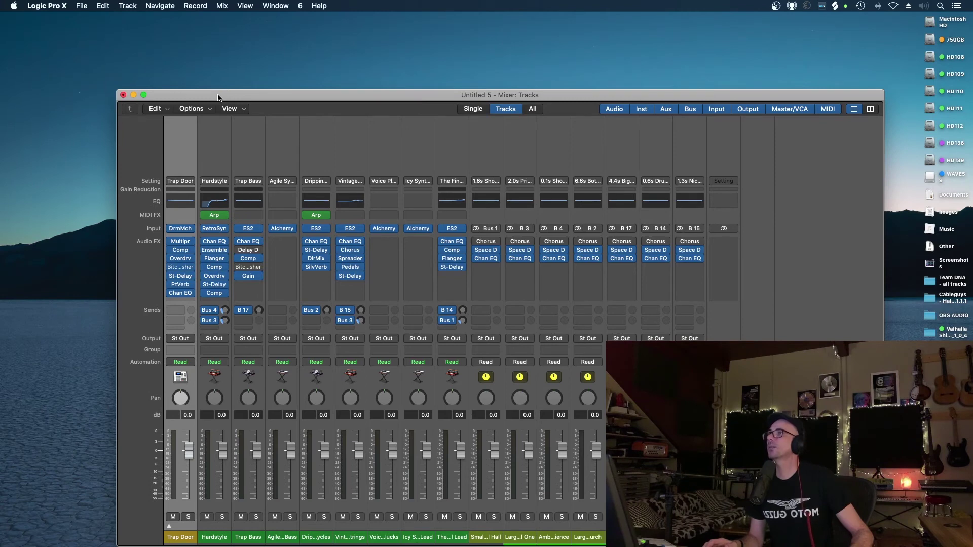
drag(219, 99, 168, 30)
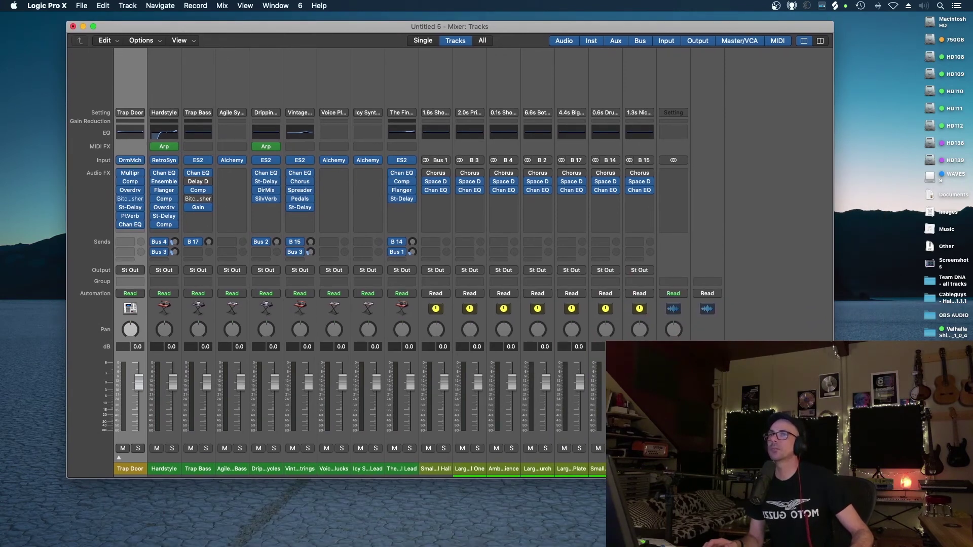
drag(834, 477, 965, 532)
drag(533, 27, 496, 22)
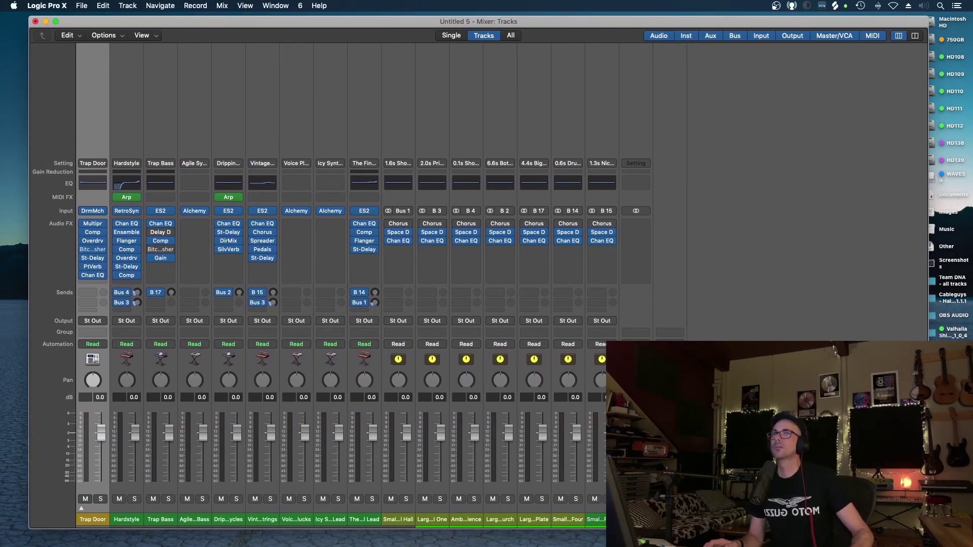
double_click(496, 22)
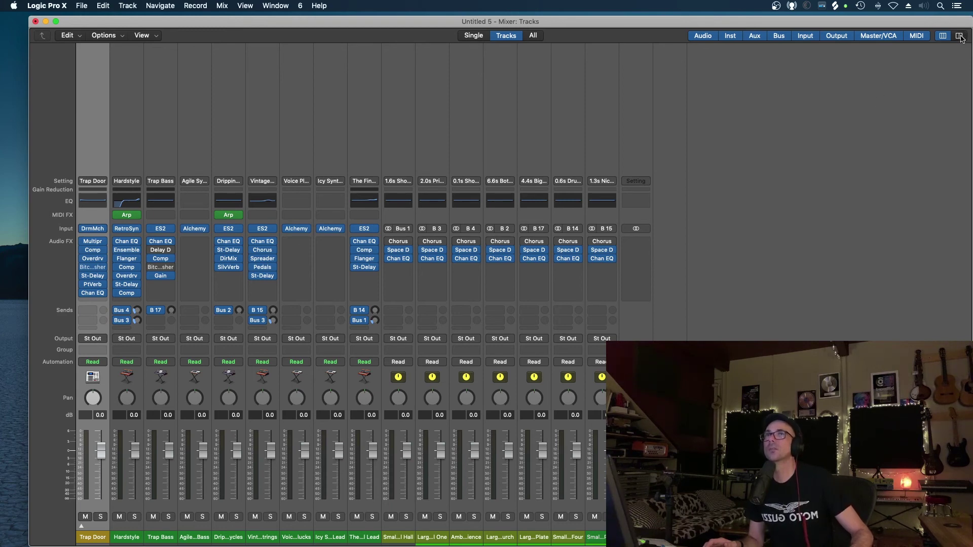
click(959, 36)
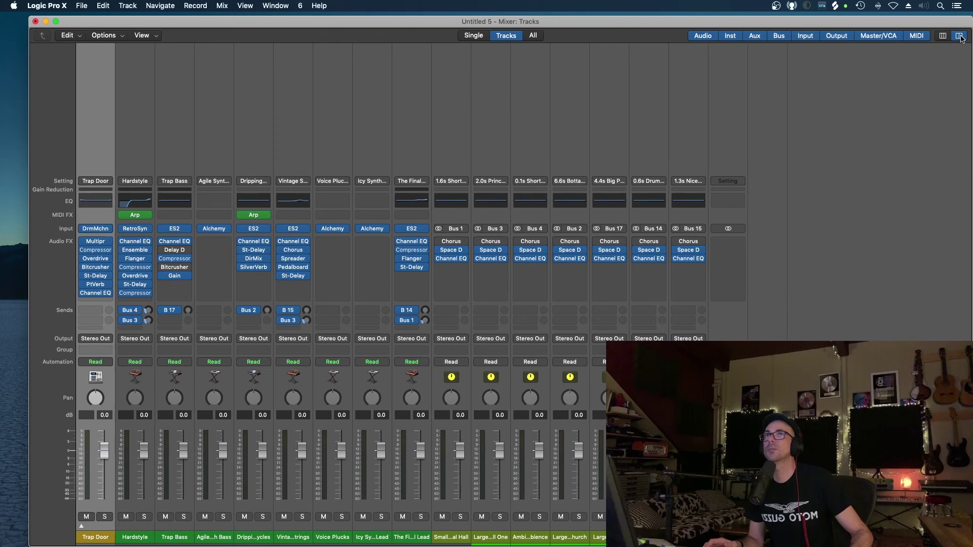
Recall Screensets 1, 6, 2, 4 and 6 in turn to confirm each layout is kept
click(301, 6)
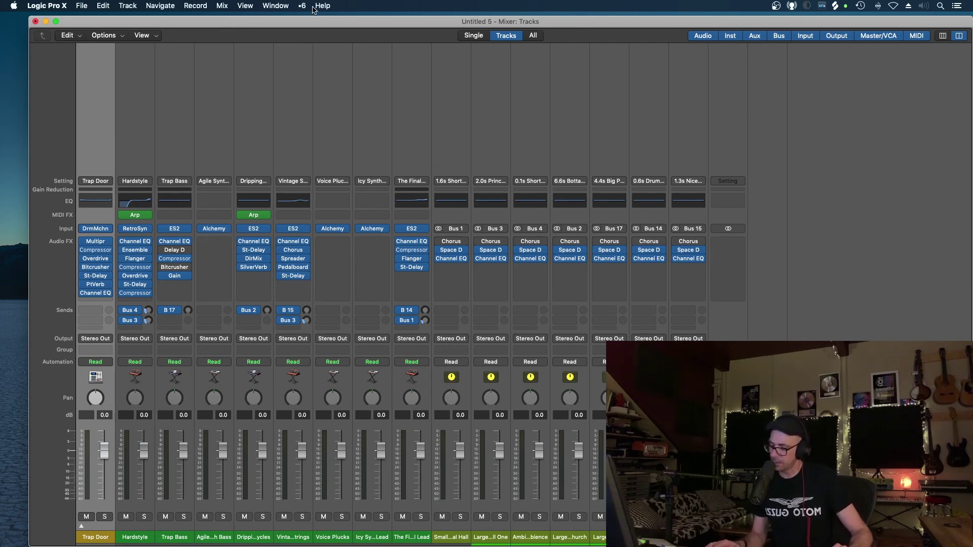
key(1)
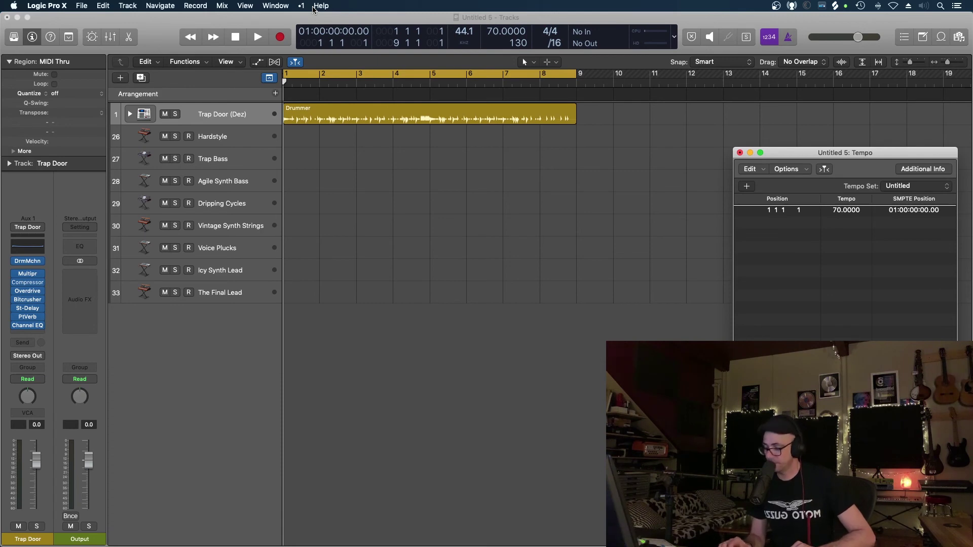
key(6)
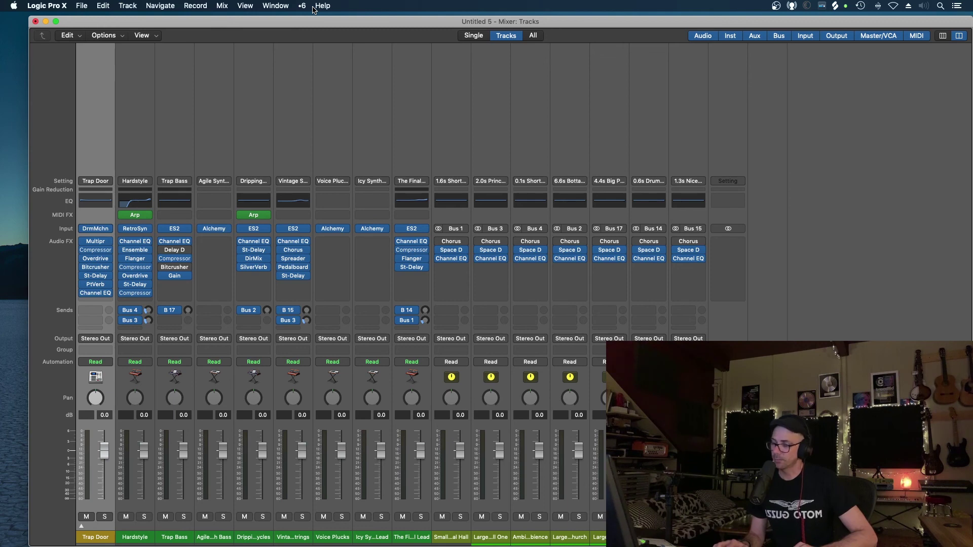
key(2)
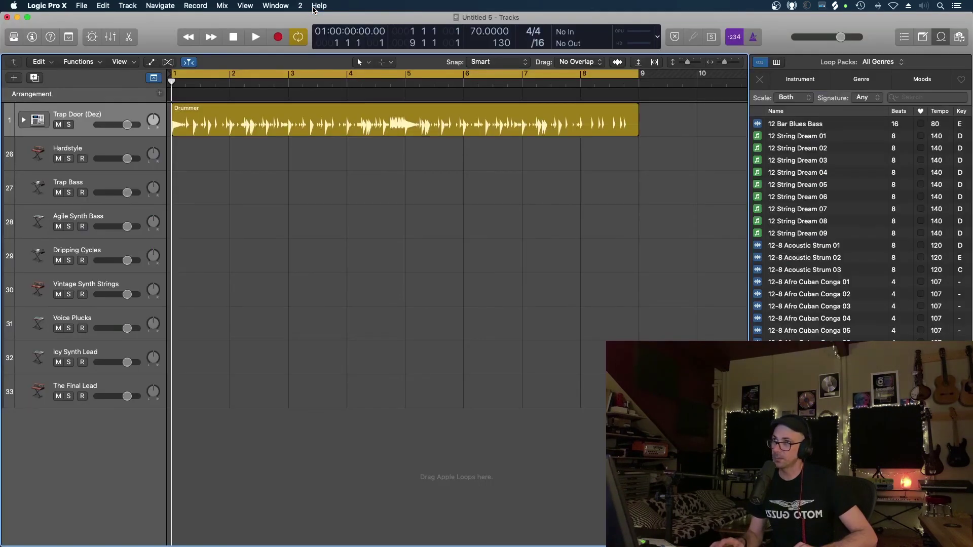
key(4)
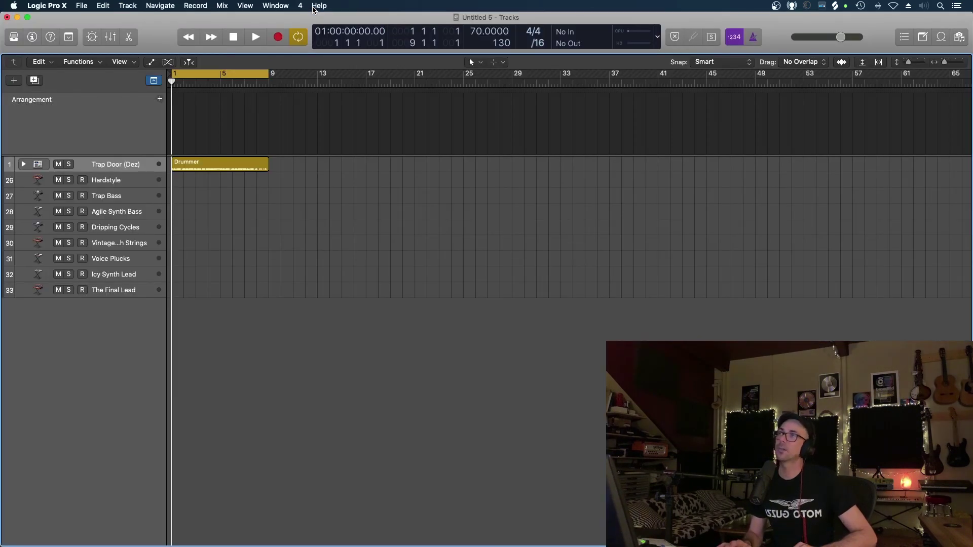
key(6)
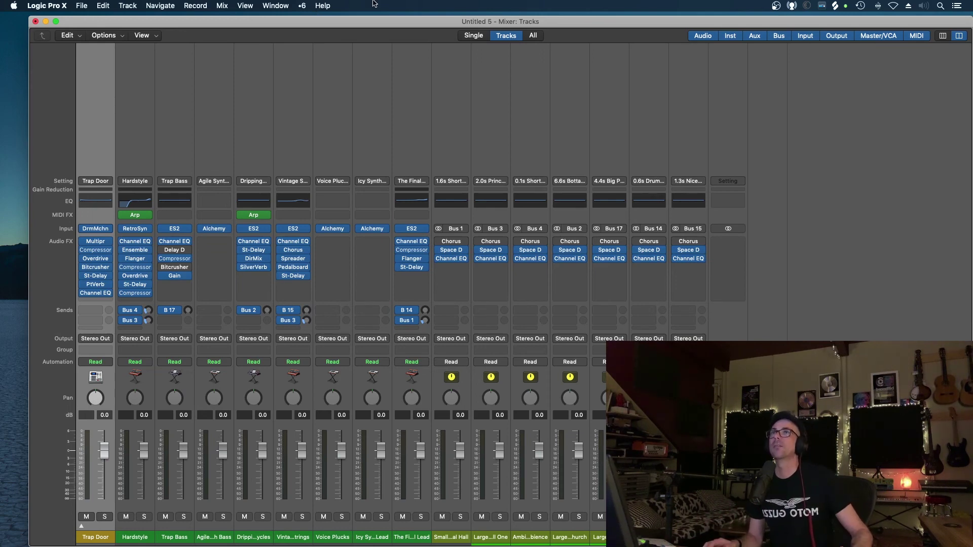
key(1)
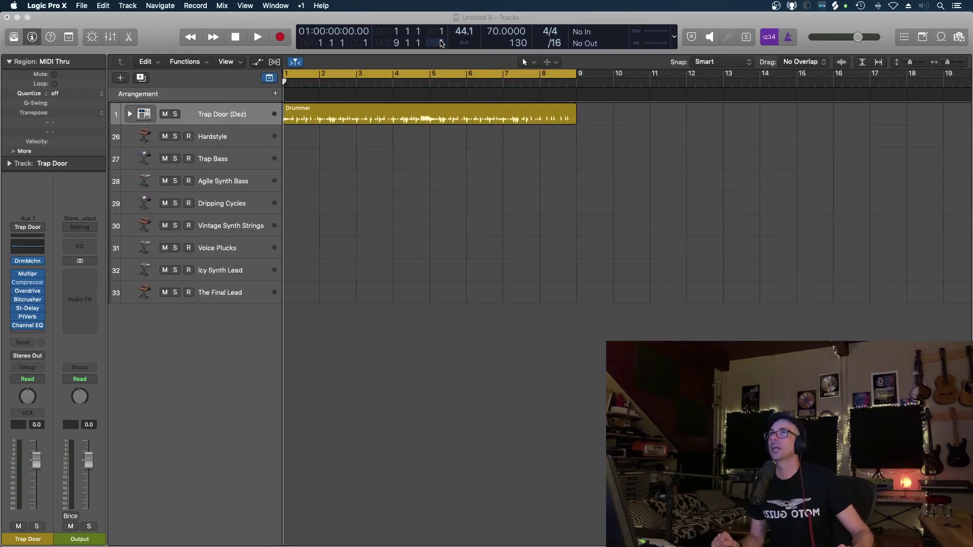